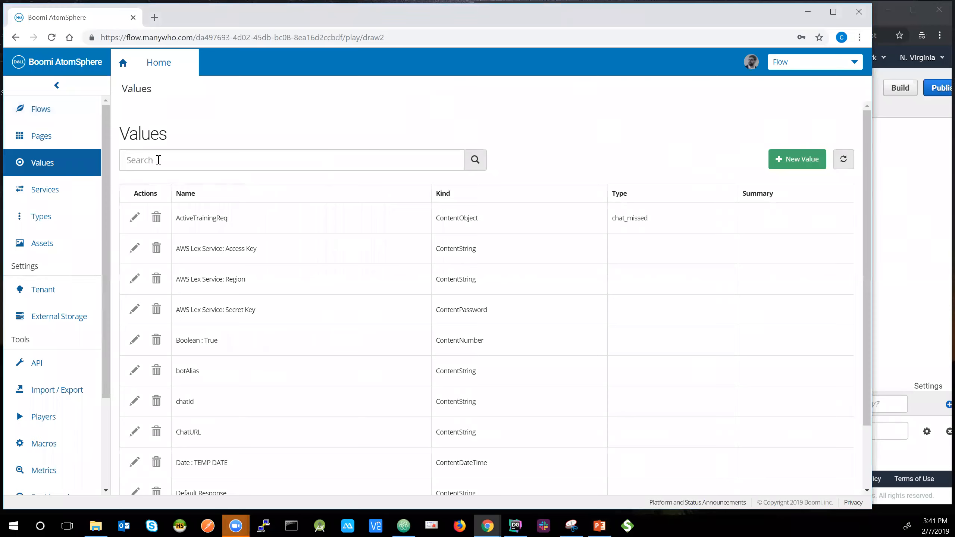
Search the values for "Lex Bot List" and open the FlowChat : Lex Bot List value for editing
type("Lex")
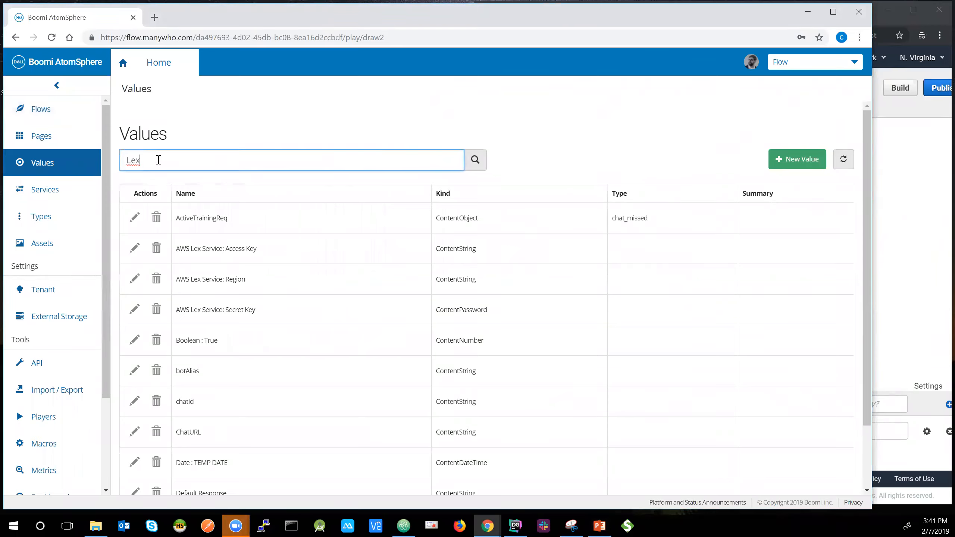
type(" Bot List")
left_click(135, 221)
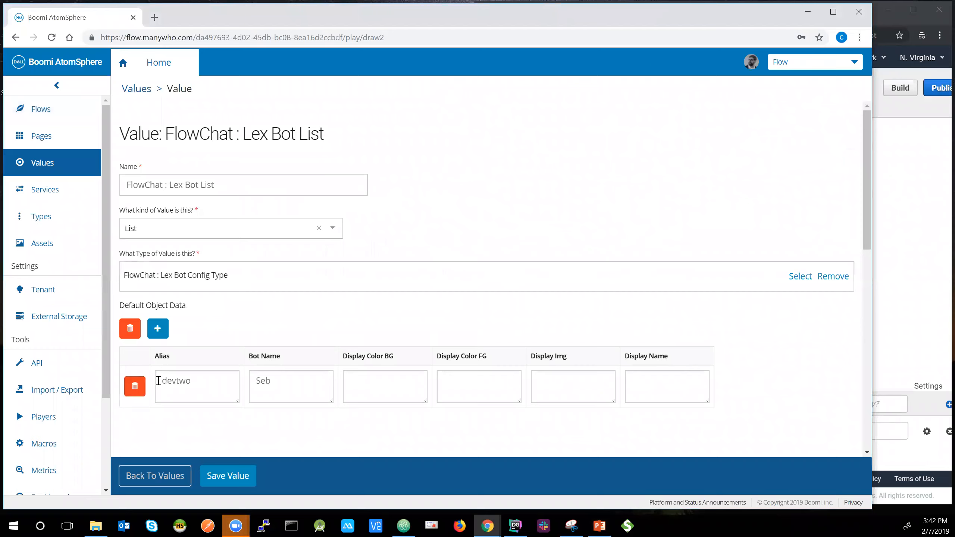
In the list's default object data, set the Bot Name to boomibot and the Alias to dev
double_click(275, 382)
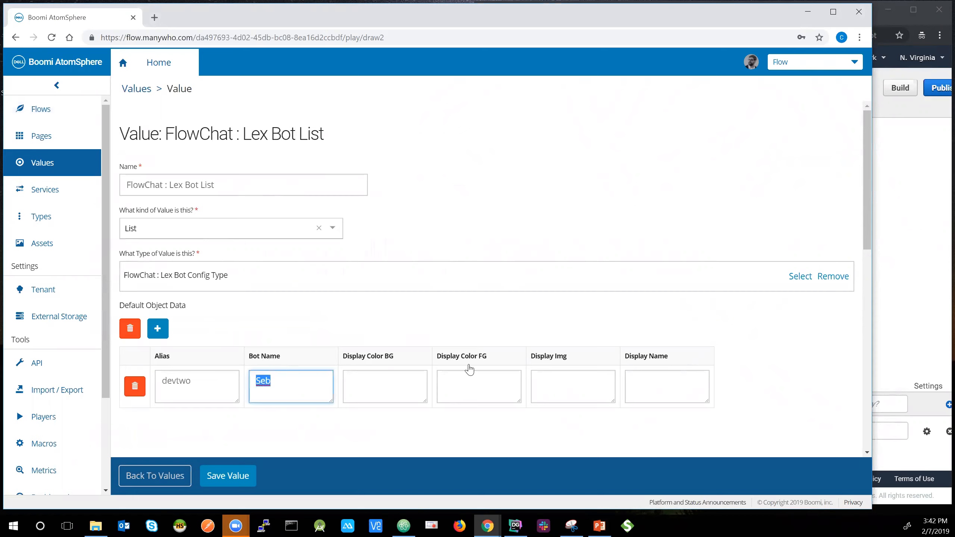
type("boomibot")
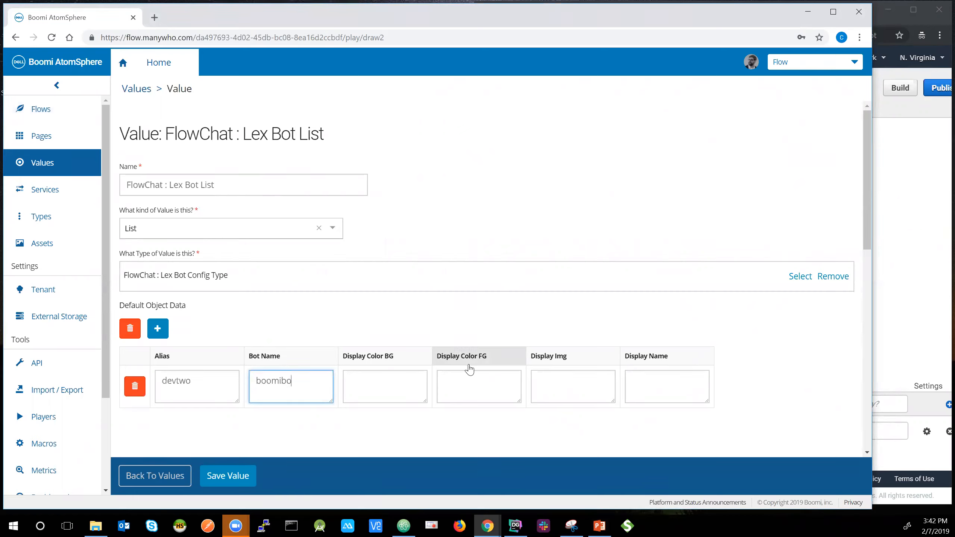
left_click(210, 381)
key("BackSpace")
key("BackSpace")
key("BackSpace")
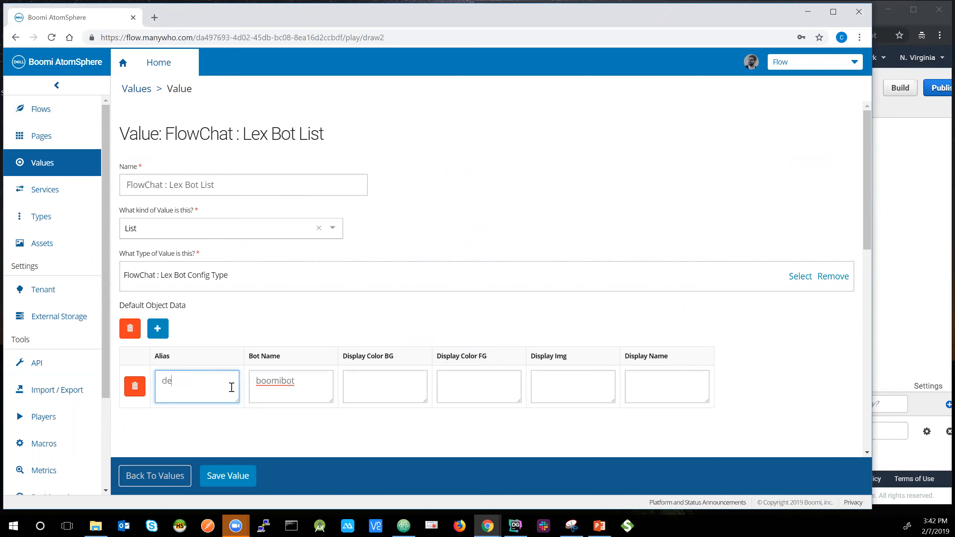
Check boomibot's settings in the Amazon Lex console, and save the Lex Bot List value in Boomi Flow
left_click(941, 214)
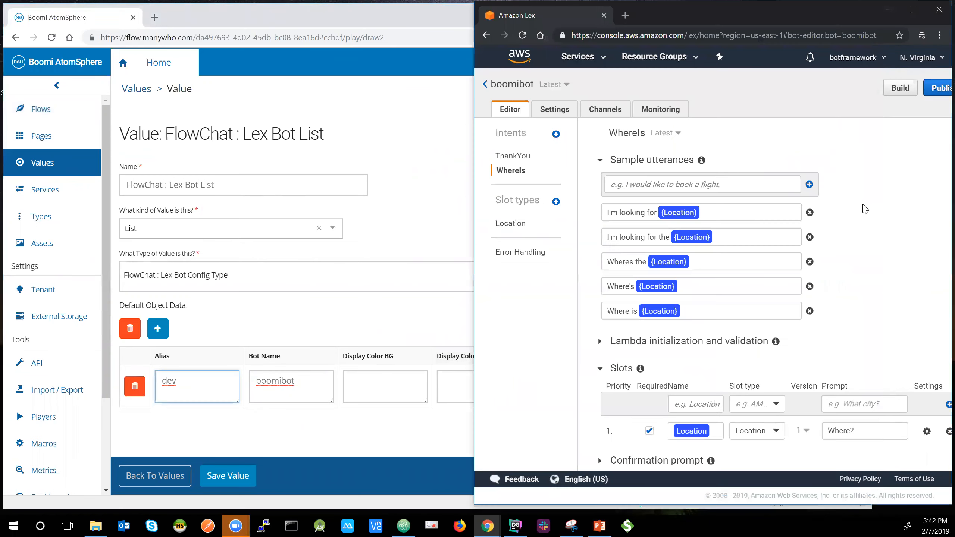
left_click(553, 109)
left_click(234, 477)
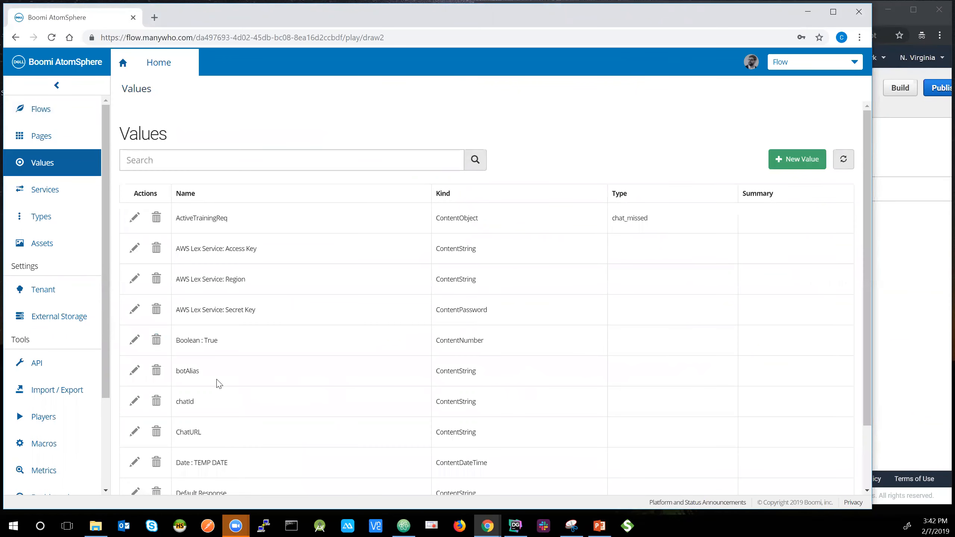
Search the values for "welcome" and open the FlowChat : DISPTEXT : Welcome Message2 value
left_click(233, 155)
type("welcome")
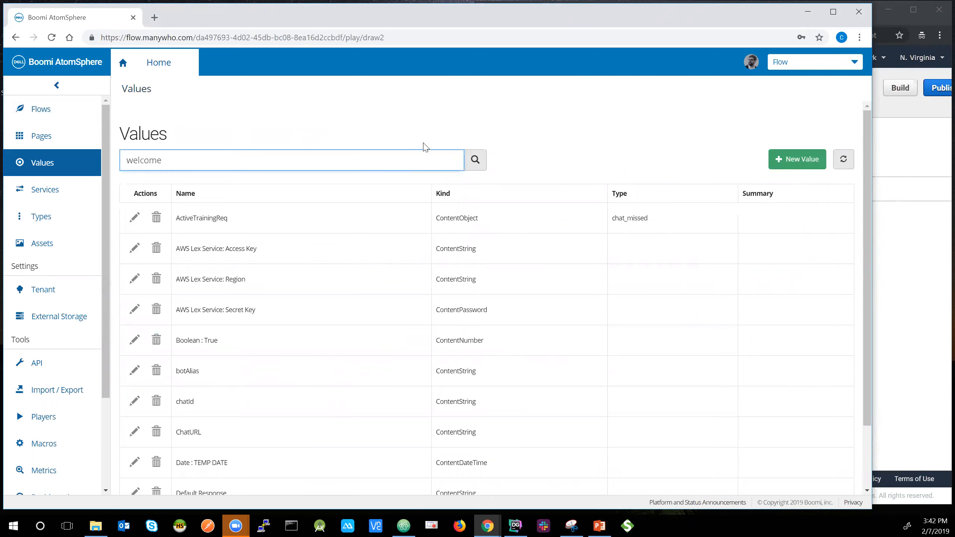
left_click(475, 160)
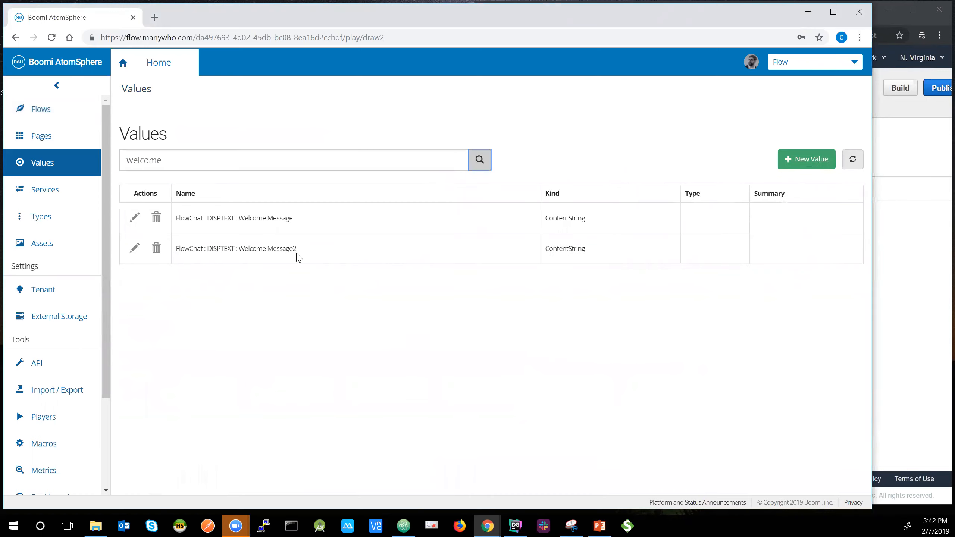
left_click(136, 250)
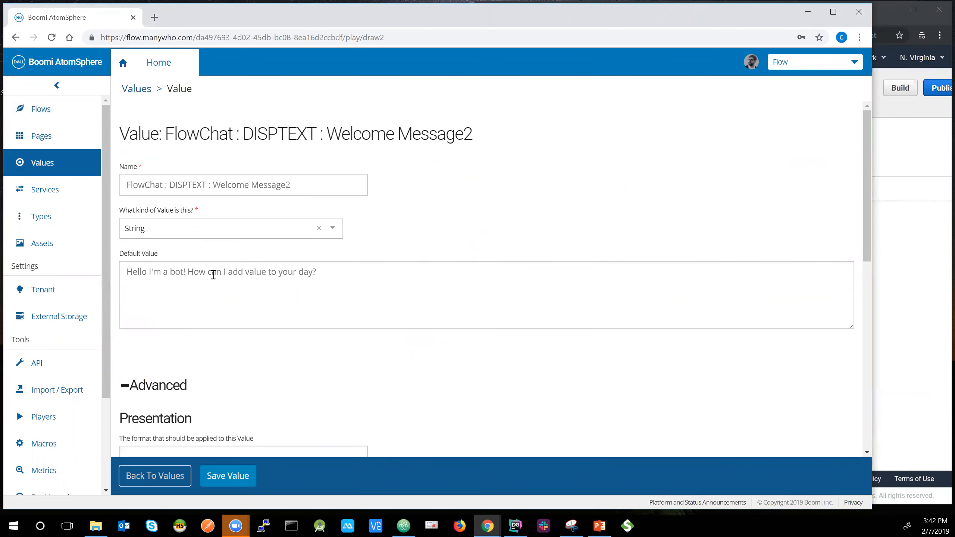
Replace the default value's opening greeting with "Hi this is the Boomi Bot Framework", keeping the question after it, and save the value
left_click_drag(149, 272, 181, 271)
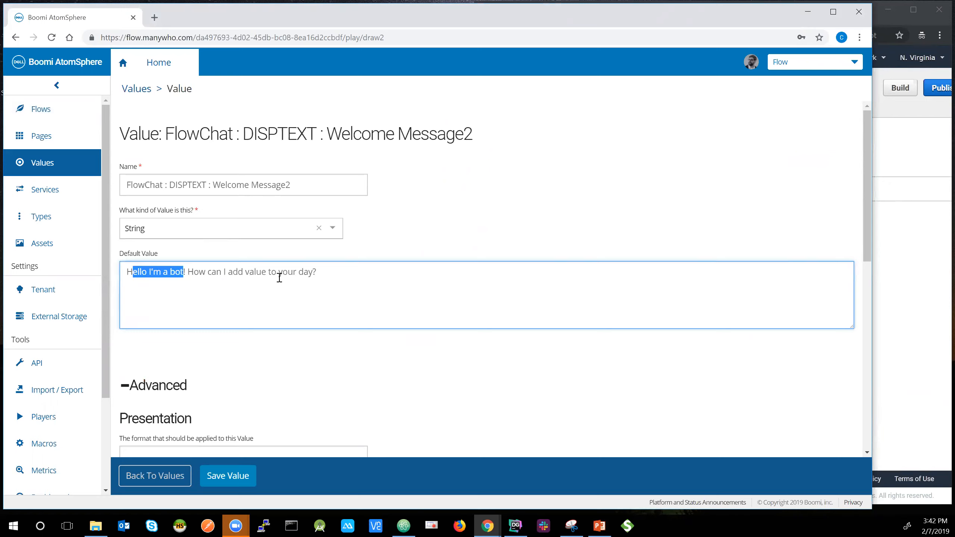
type("i this is the Boo")
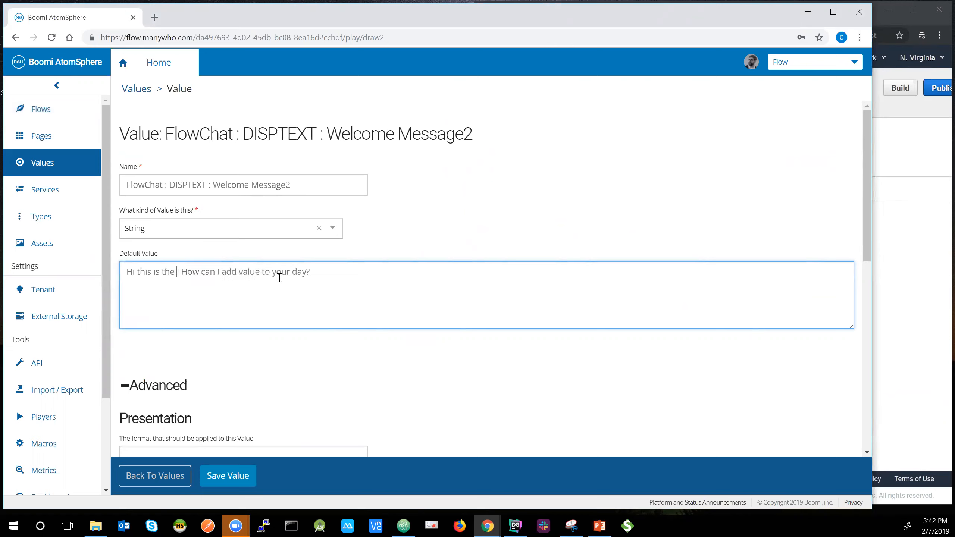
type("mi Bot Framew")
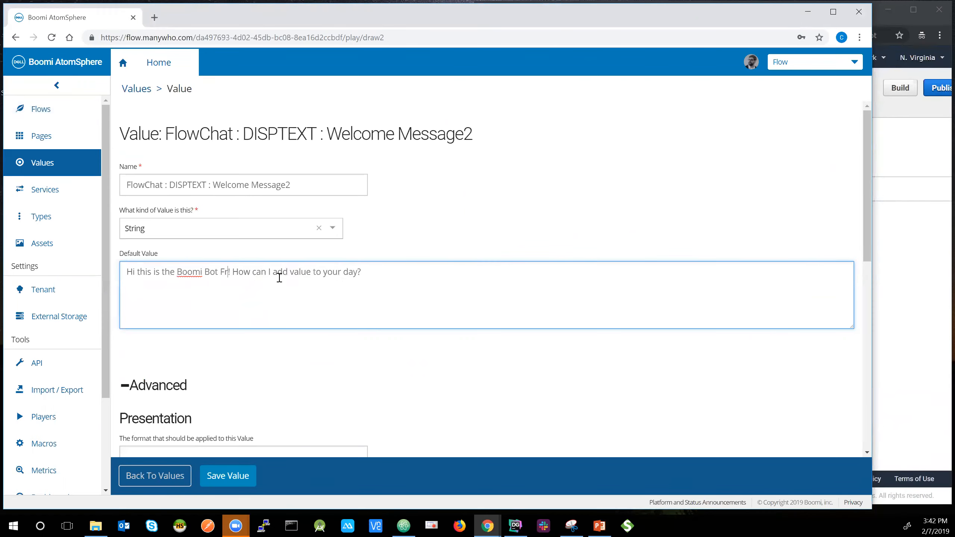
type("ork")
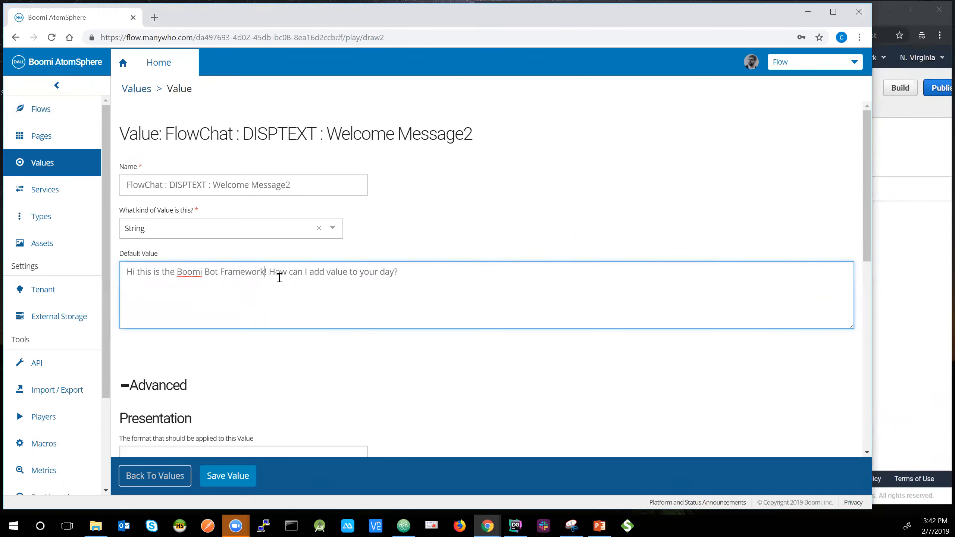
left_click(240, 477)
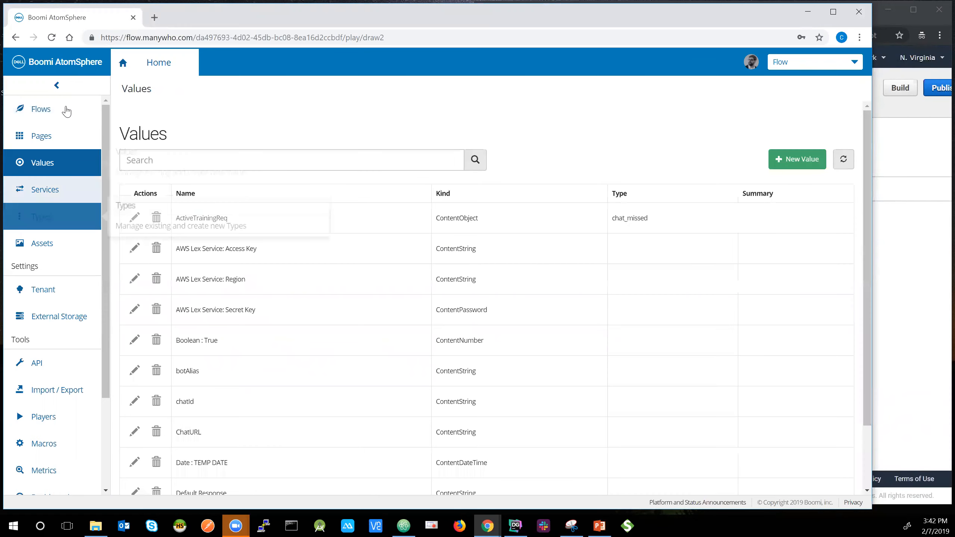
Open the Boomi Bot - Website flow from the list of flows
left_click(66, 109)
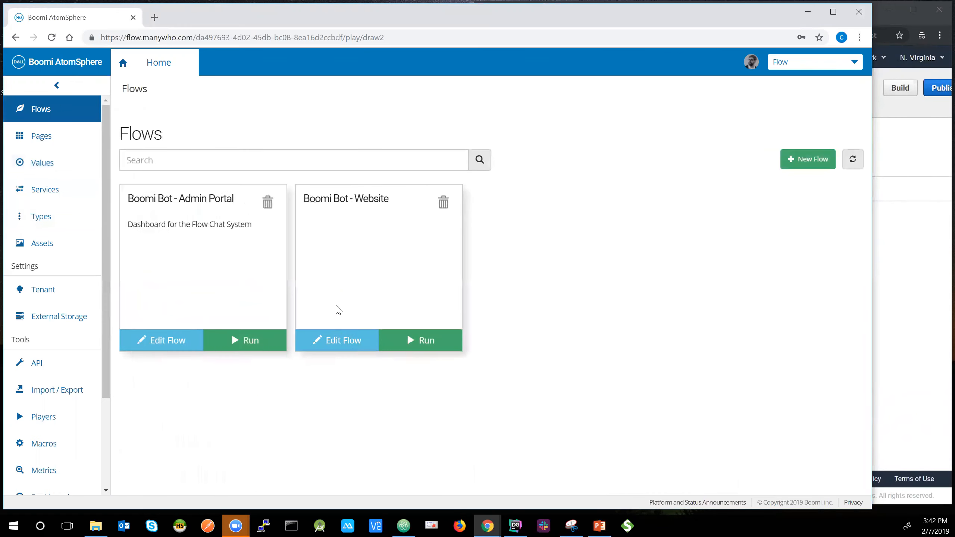
left_click(338, 309)
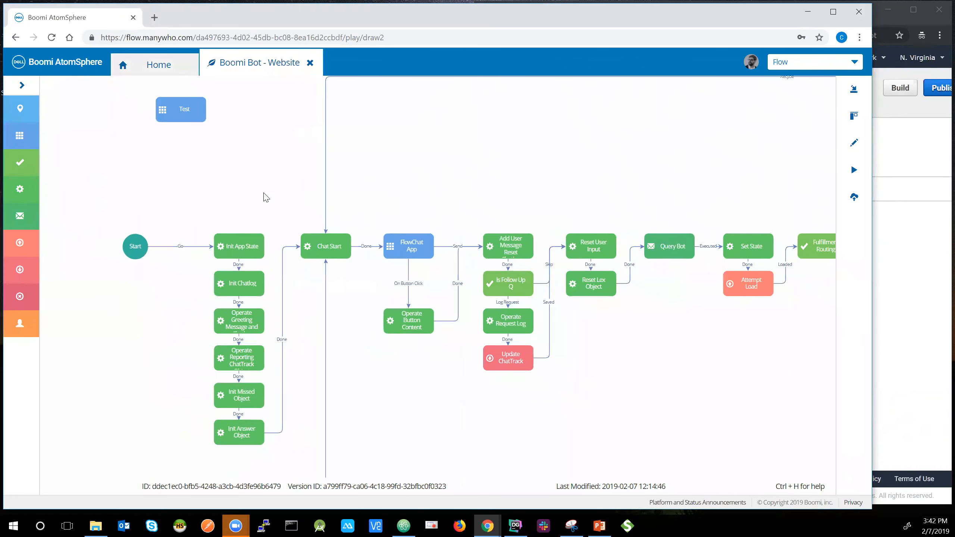
Review the operations of the Init App State and Operate Greeting Message operators, closing each without saving
left_click(224, 244)
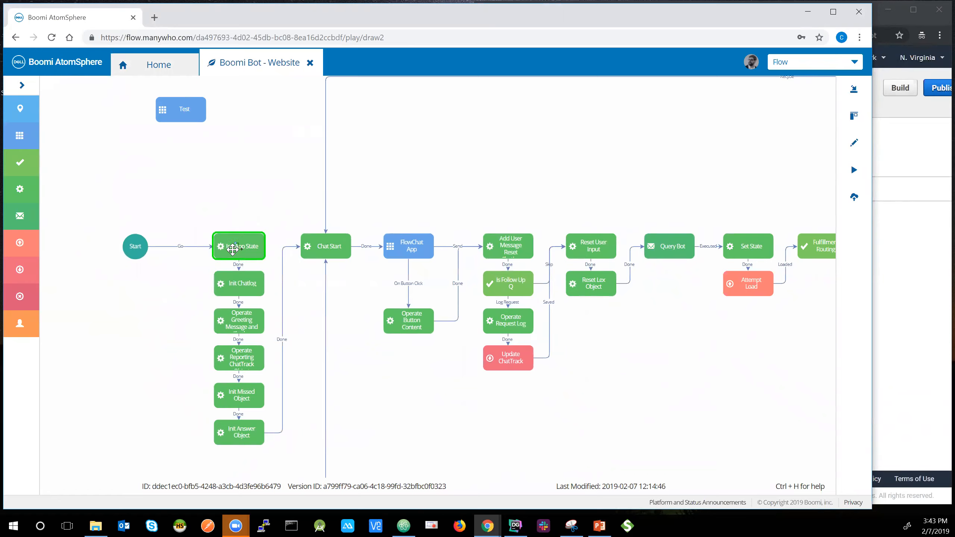
double_click(233, 249)
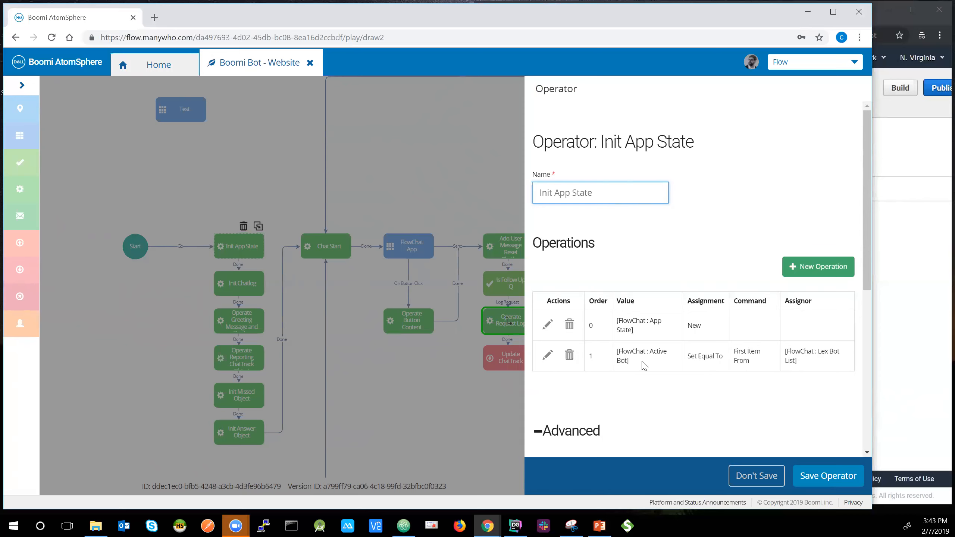
left_click(748, 485)
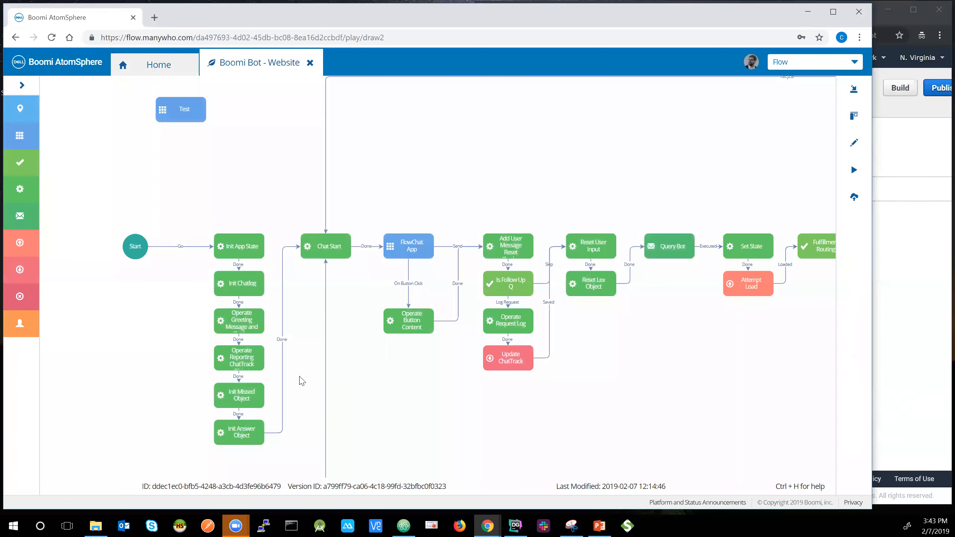
double_click(249, 312)
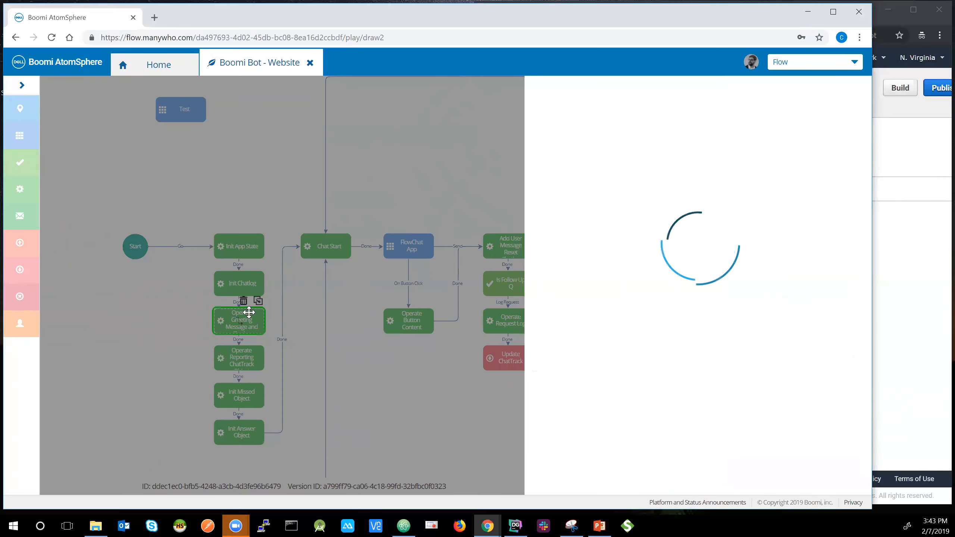
scroll(634, 338, "down", 6)
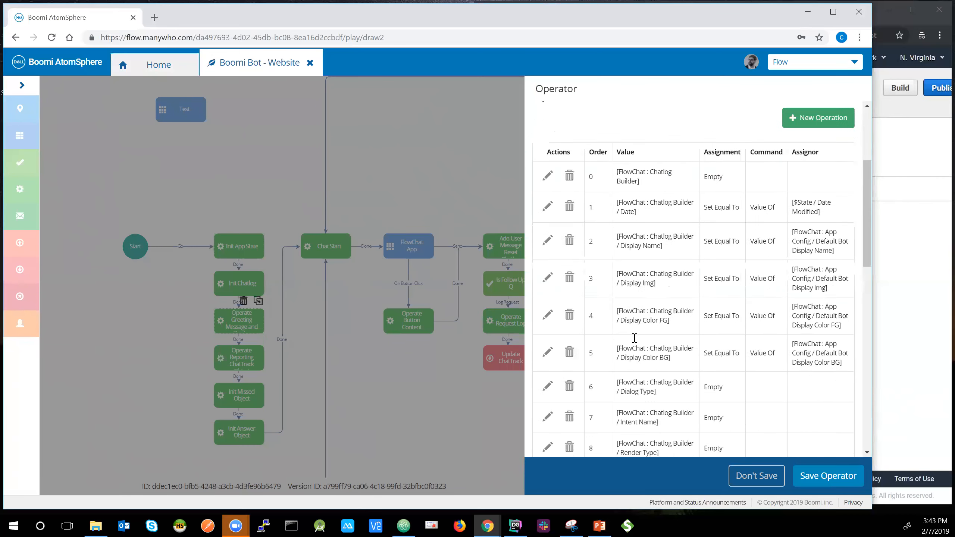
scroll(634, 337, "down", 2)
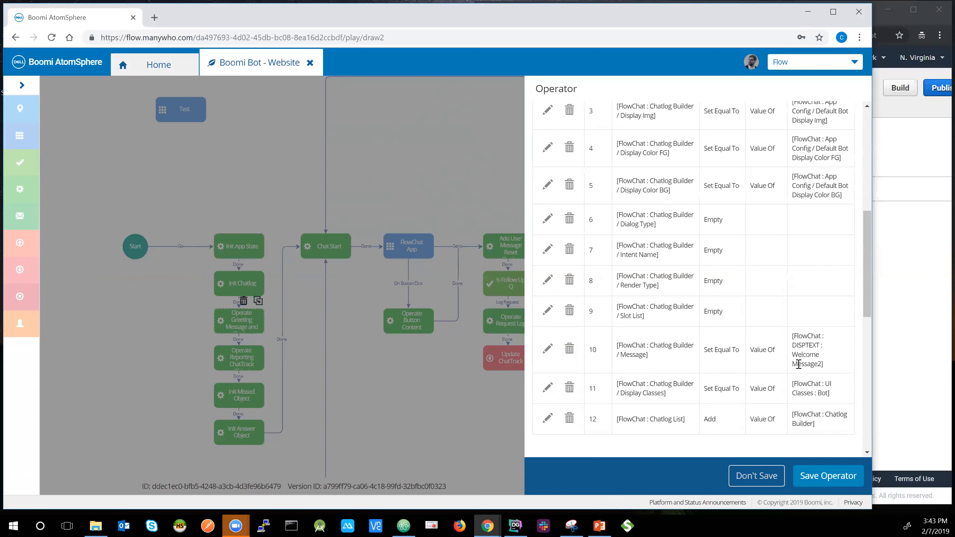
left_click(751, 479)
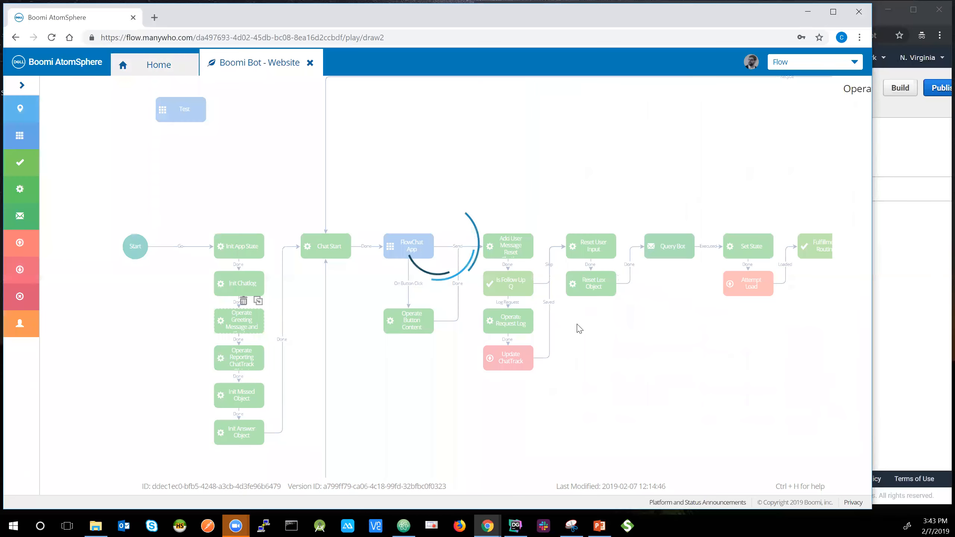
Examine the flow's path from FlowChat App through Query Bot and Fulfillment Routing, including both reply branches and the loop back to Chat Start
left_click_drag(614, 340, 451, 345)
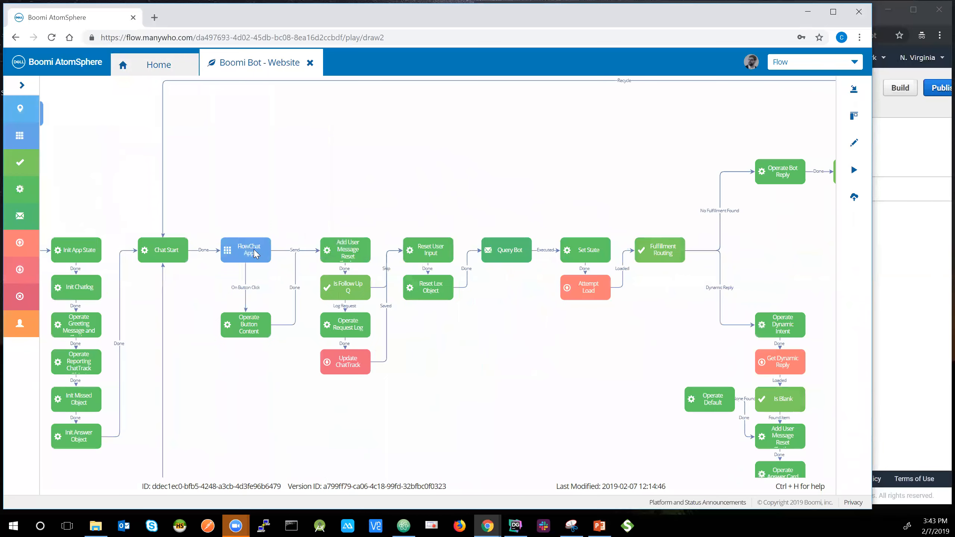
left_click(252, 250)
left_click_drag(466, 340, 320, 363)
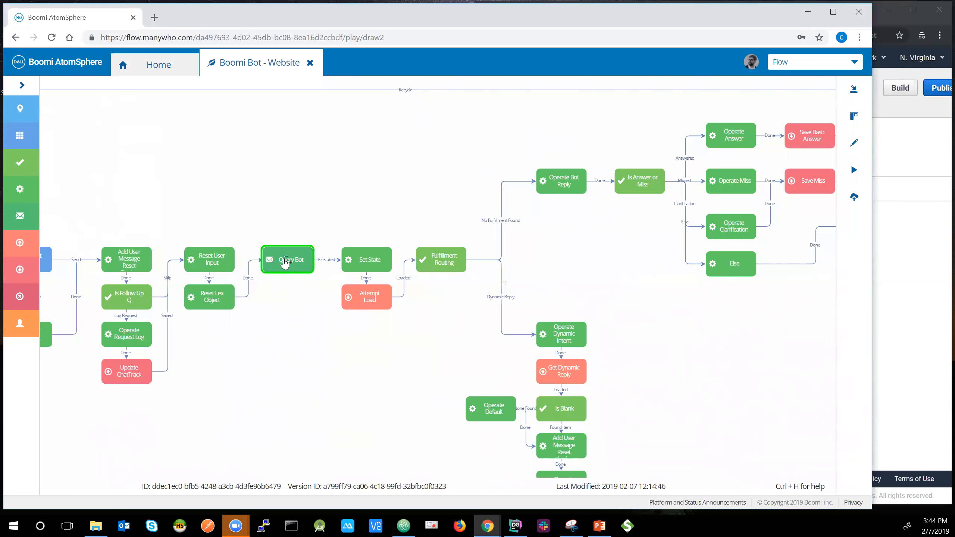
left_click_drag(540, 265, 462, 267)
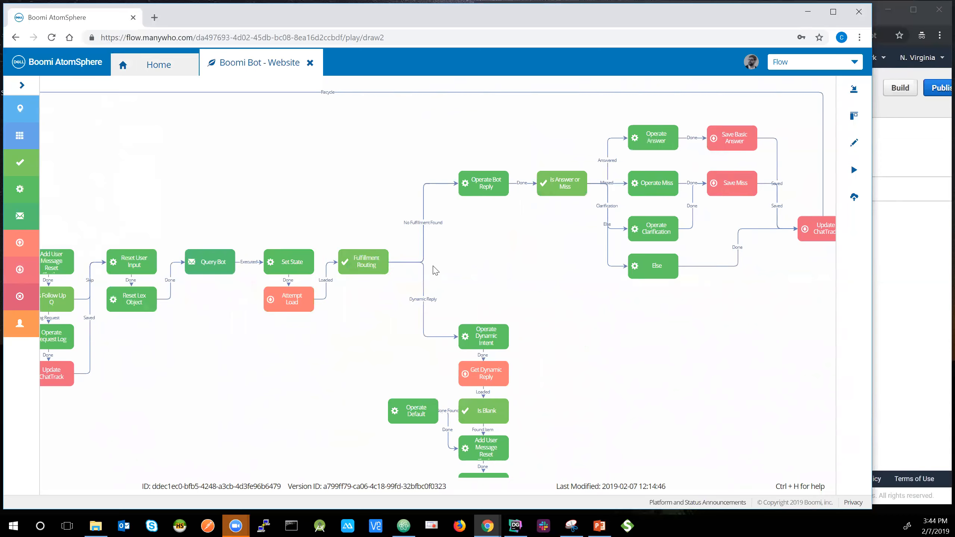
scroll(548, 339, "down", 1)
scroll(549, 289, "down", 3)
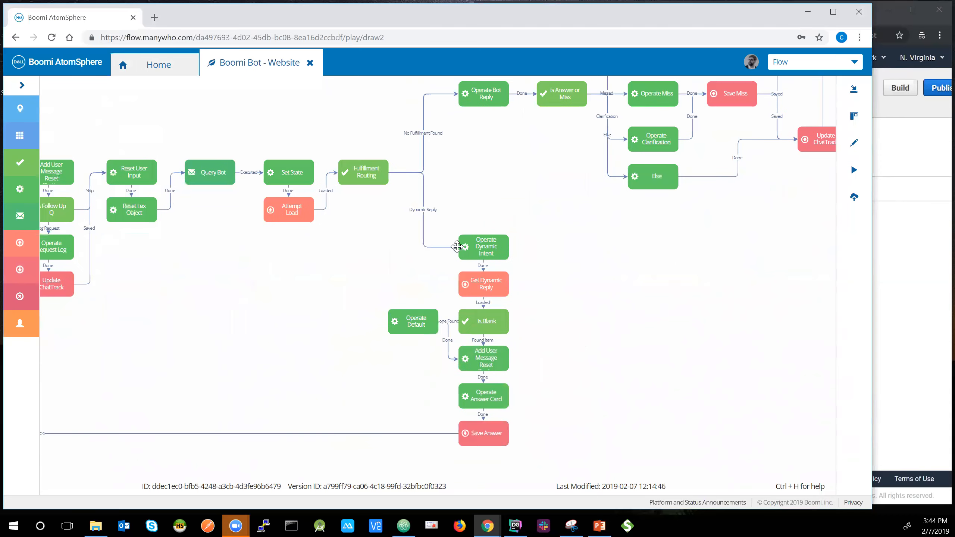
left_click_drag(525, 199, 381, 374)
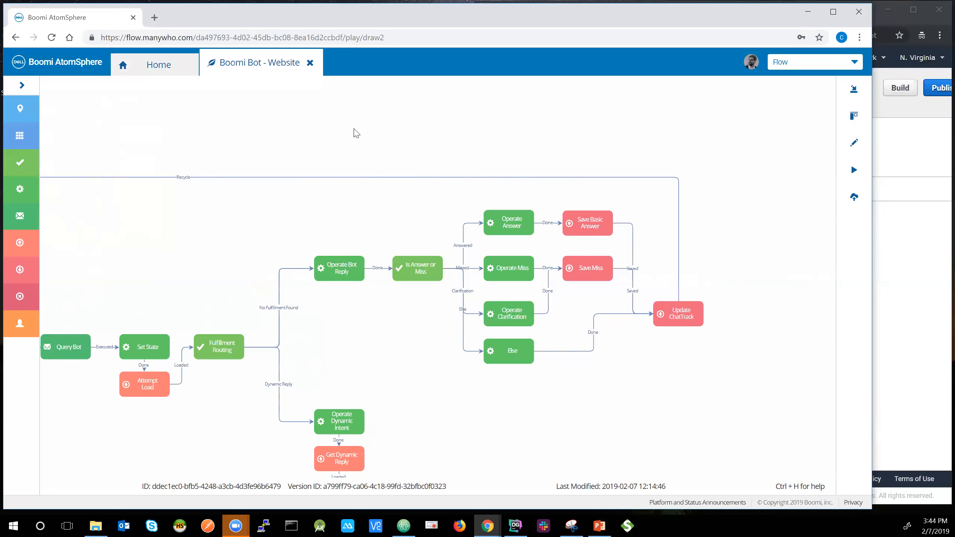
left_click_drag(347, 134, 484, 133)
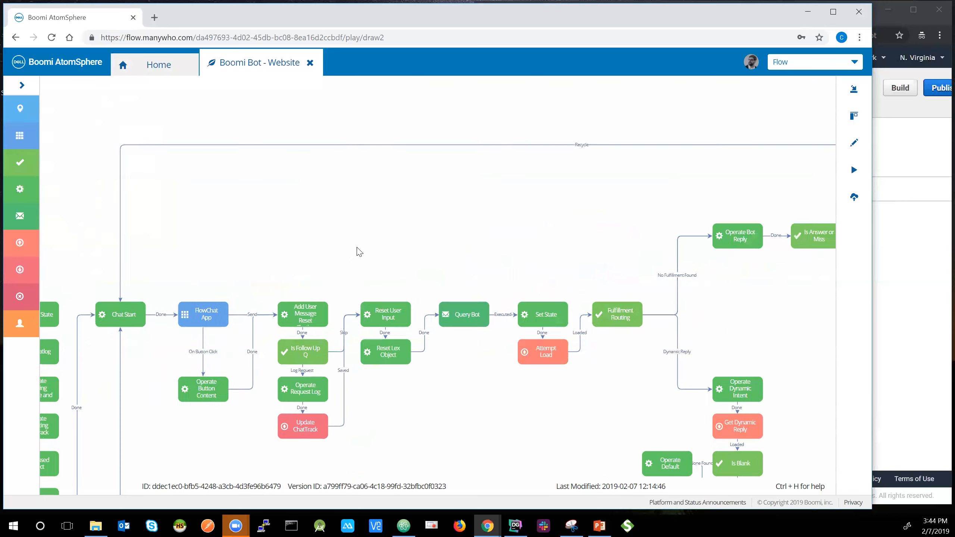
left_click(230, 304)
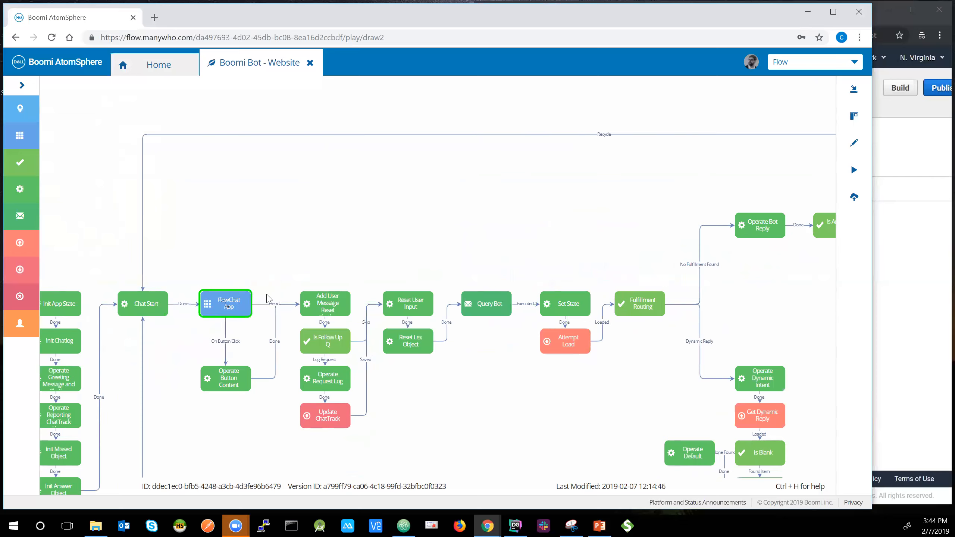
left_click_drag(541, 262, 502, 264)
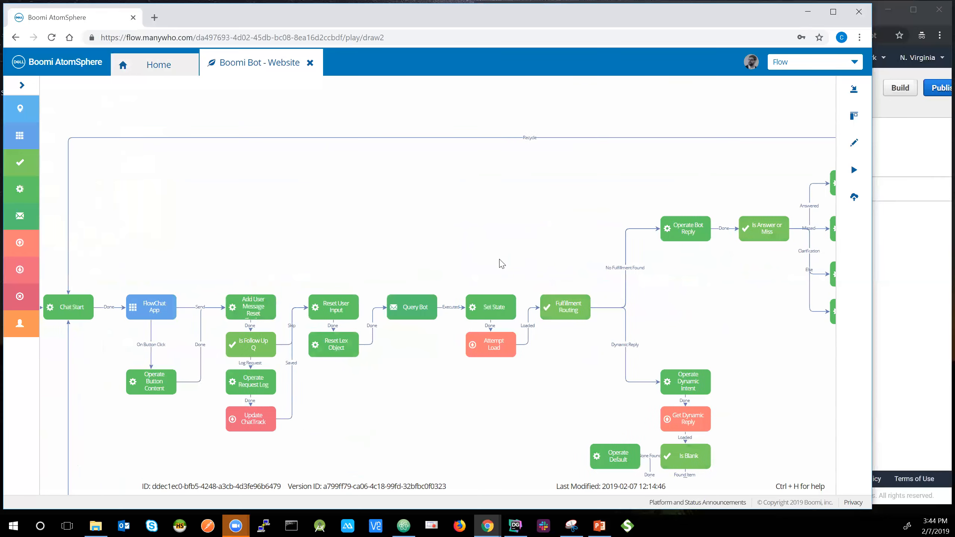
Publish the Boomi Bot - Website flow, choose the bot player, and run the published version
left_click(853, 196)
left_click(620, 259)
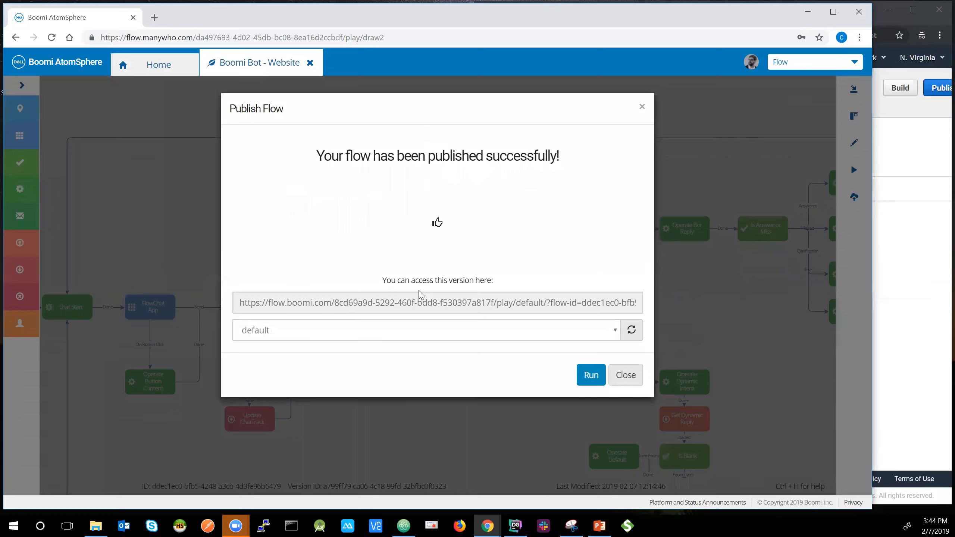
left_click(411, 329)
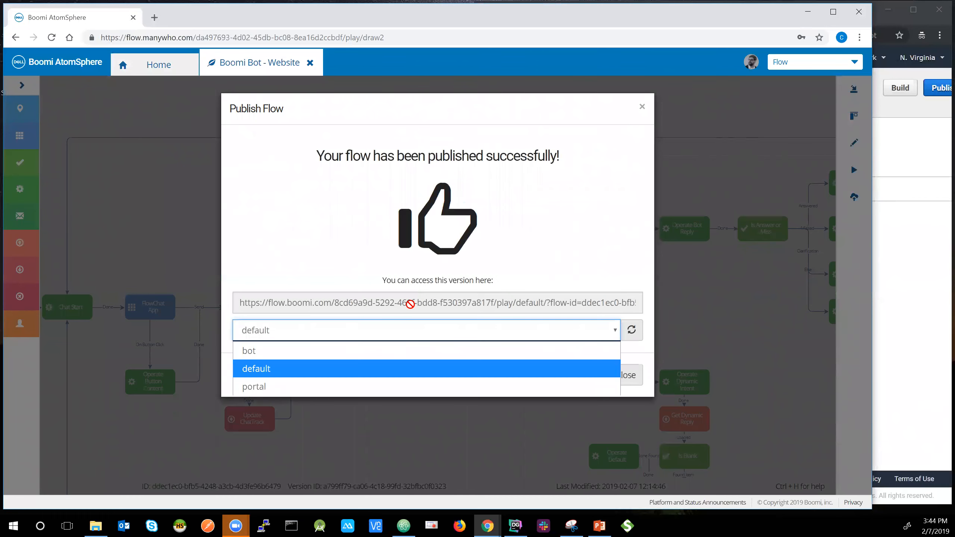
key("Return")
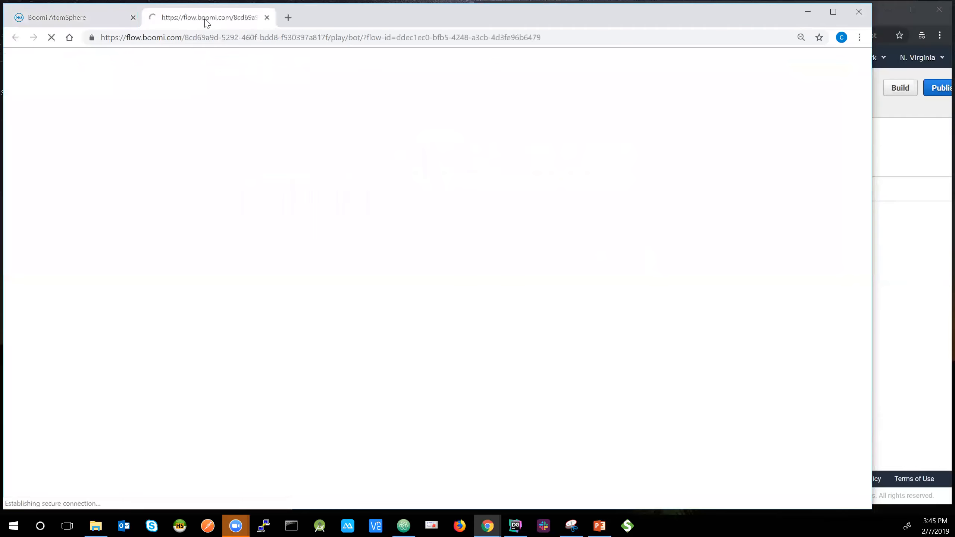
Detach the Boomi Flow Chatbot page into its own narrow window and place it over the middle of the flow page
left_click_drag(211, 20, 81, 64)
left_click_drag(9, 47, 628, 60)
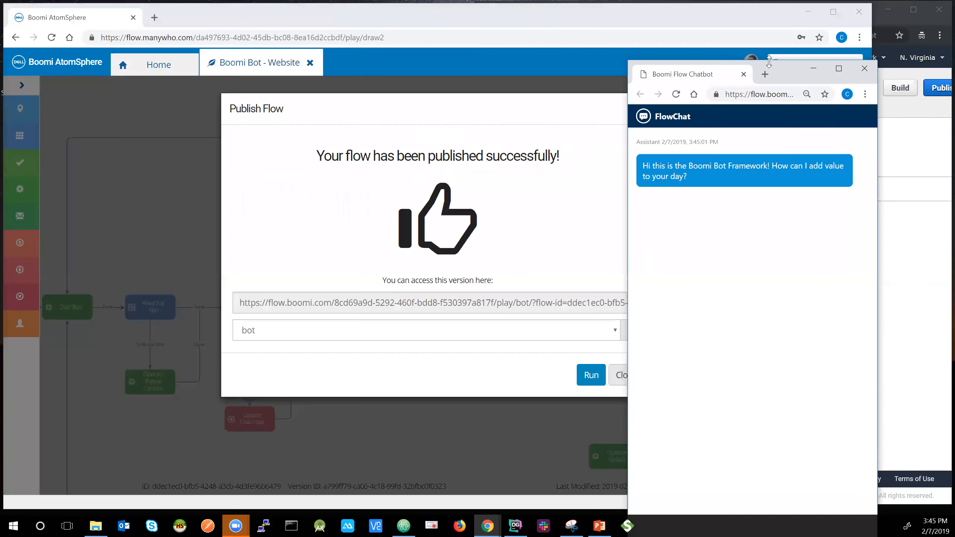
double_click(780, 80)
double_click(751, 14)
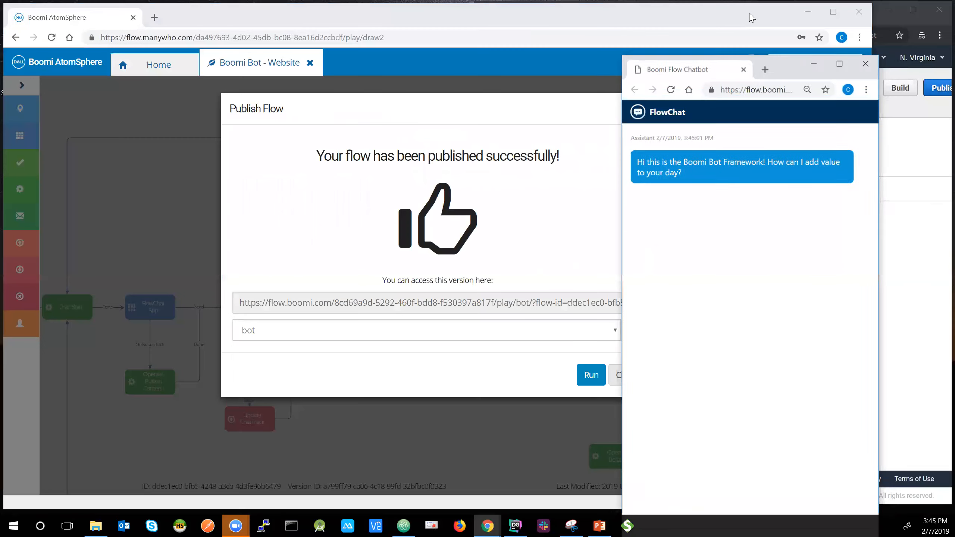
left_click_drag(781, 70, 554, 6)
Ask the chat bot "Where is alumni hall?", open the link in its reply, and close the linked page
left_click(498, 483)
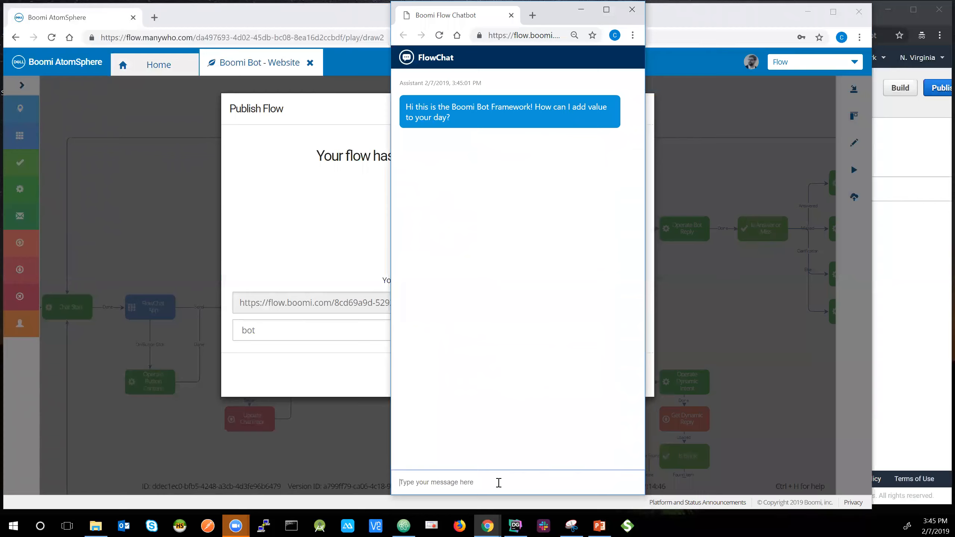
type("Where is alumni hall?")
key("Return")
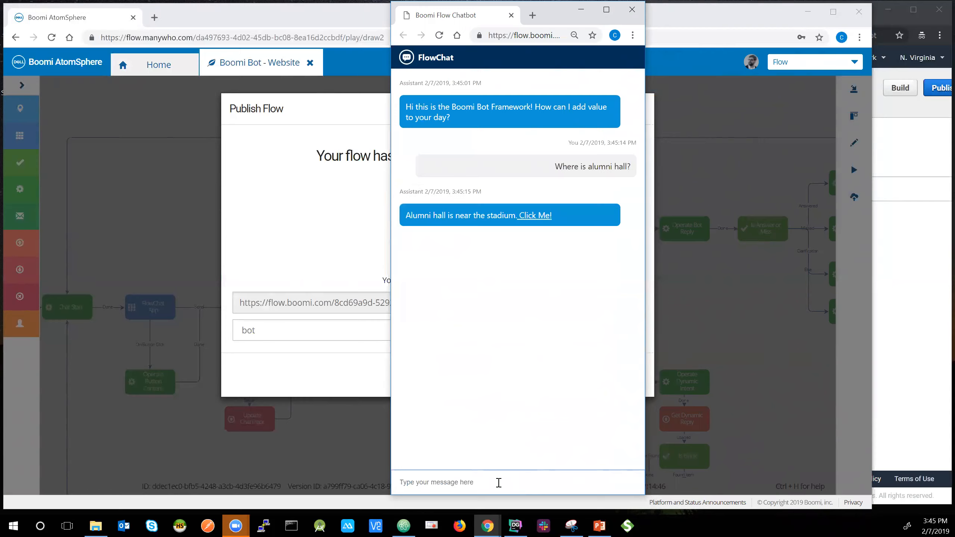
left_click(528, 216)
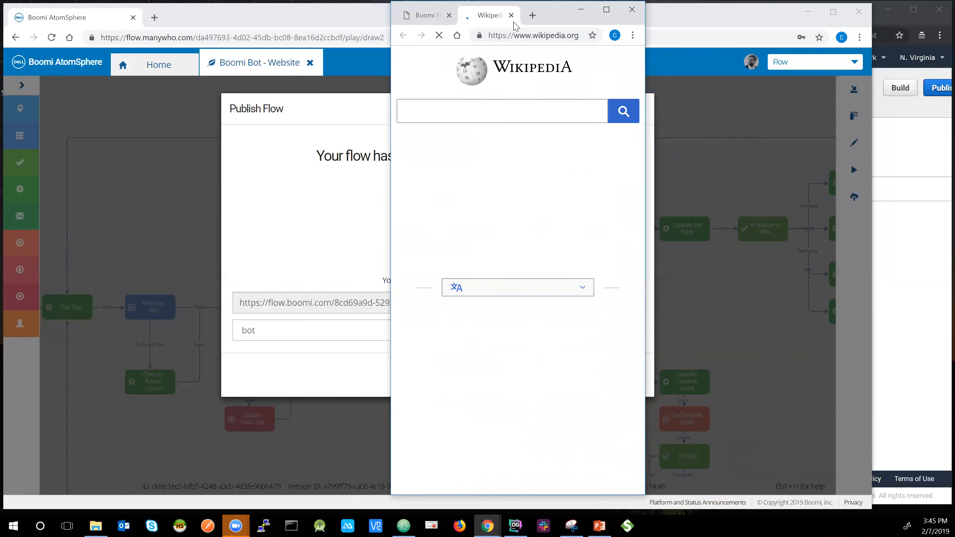
left_click(511, 15)
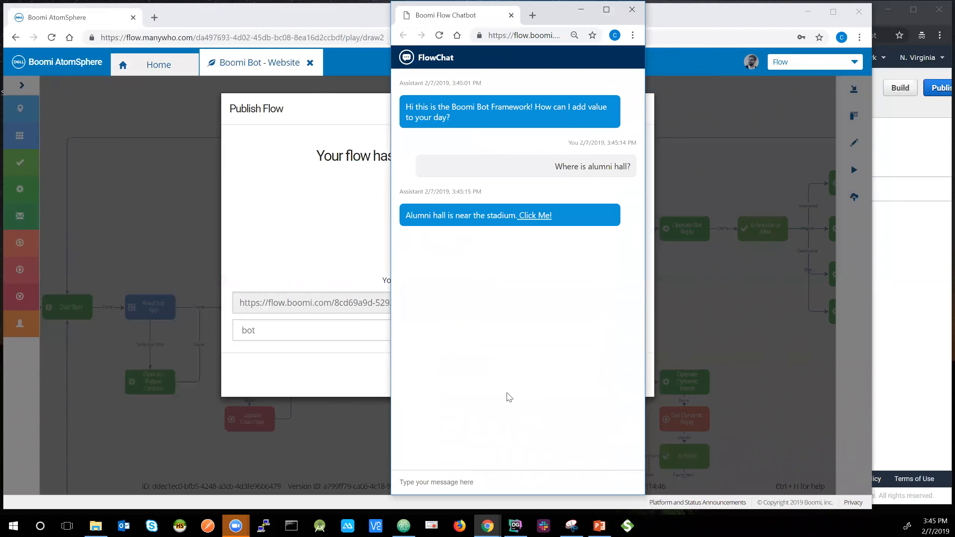
Ask the chat bot "where is the science center?" and send "thanks!" as a follow-up message
type("where is the ")
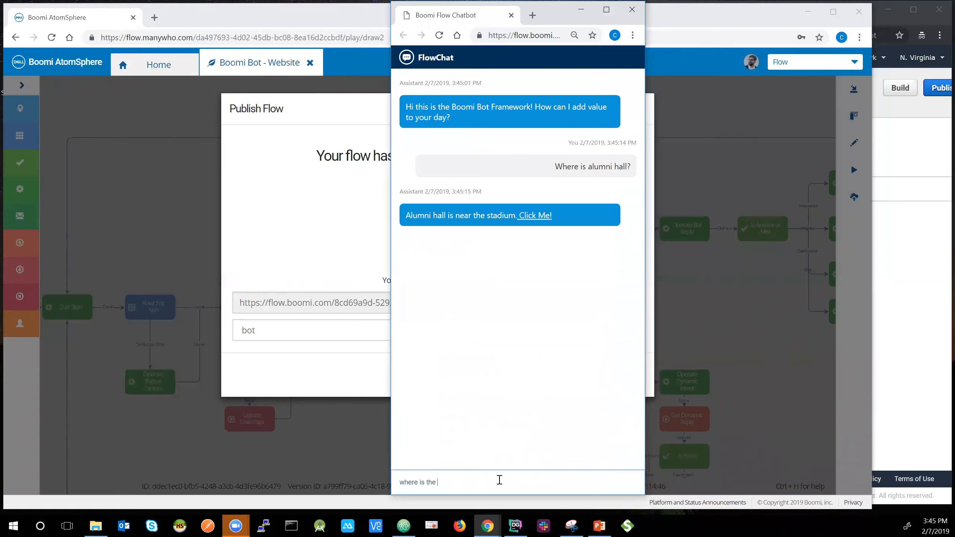
type("science center?")
key("Return")
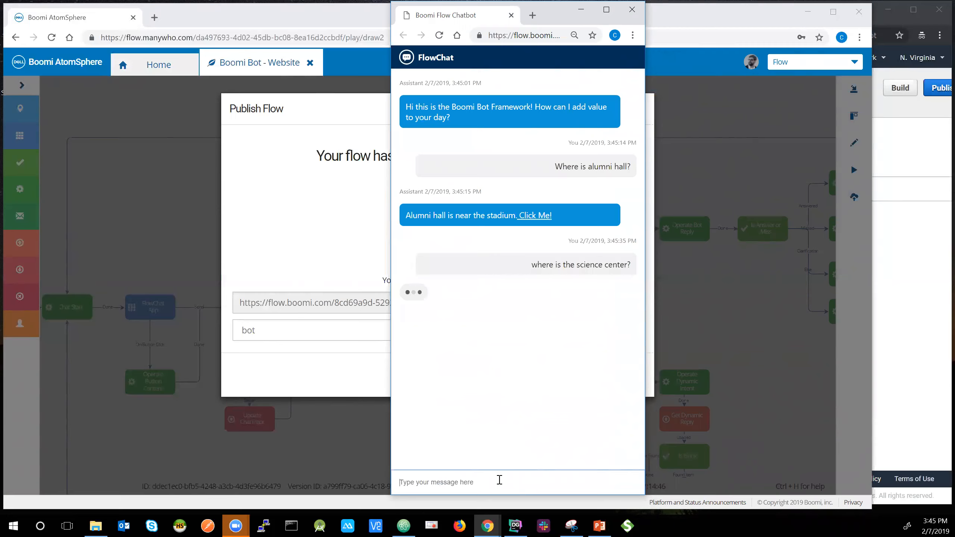
type("thanks!")
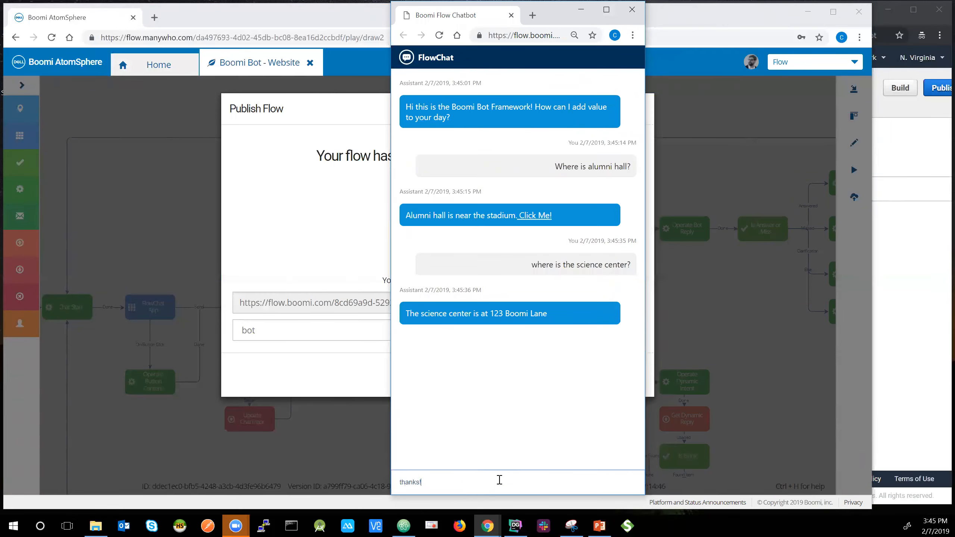
key("Return")
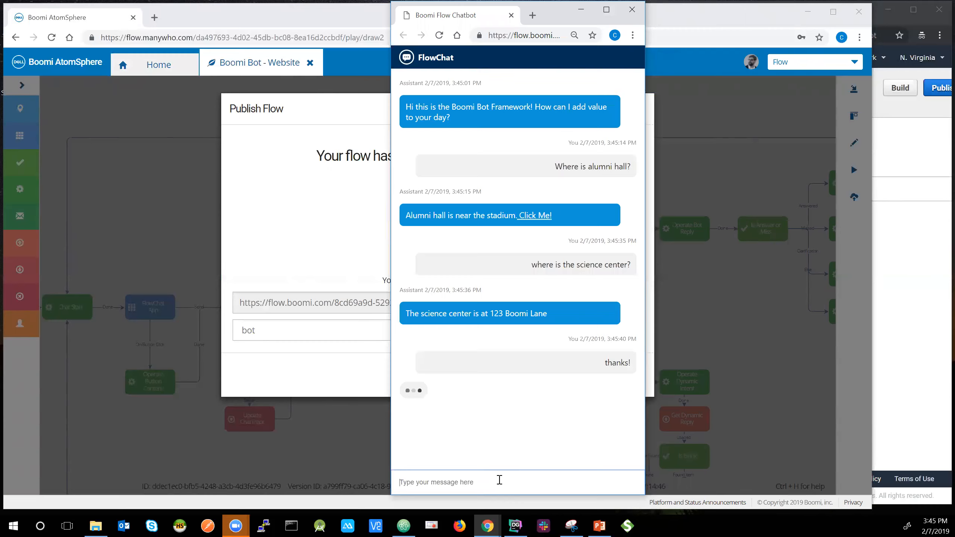